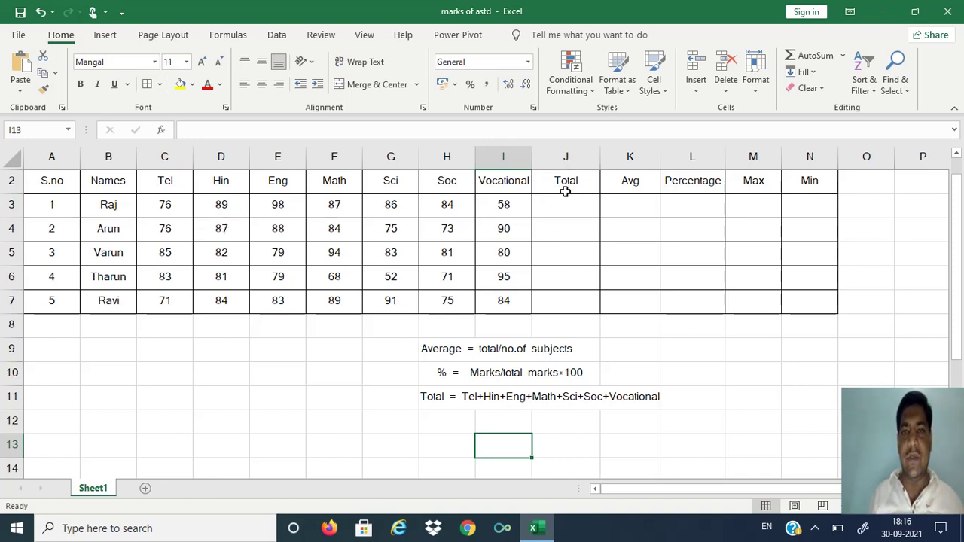
Enter =SUM(C3:I3) in the first student's Total cell J3 and fill the formula down to J7
left_click(546, 209)
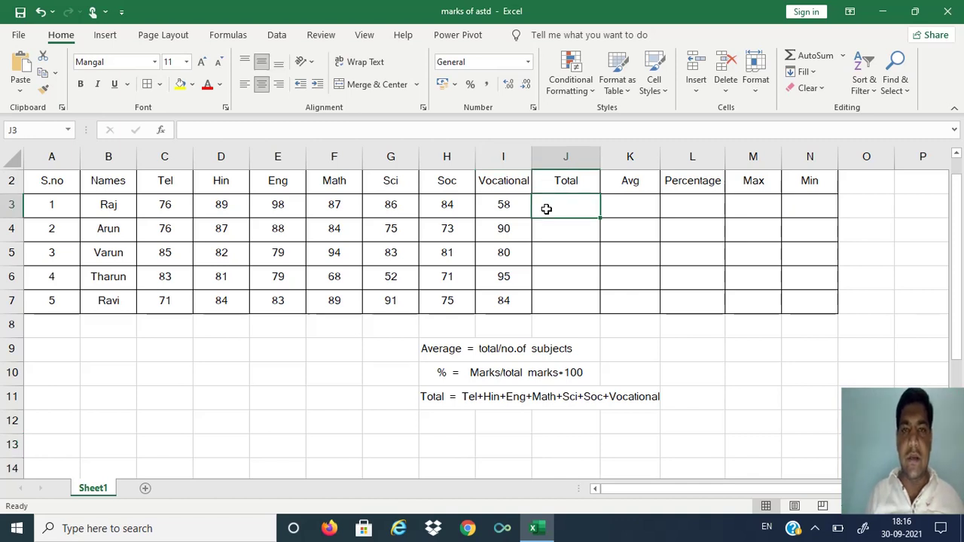
type("=")
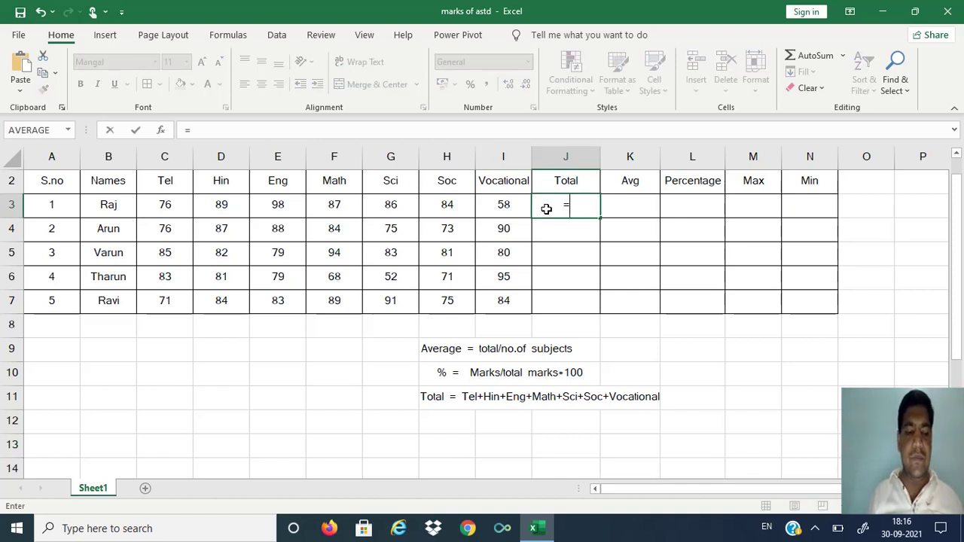
type("S")
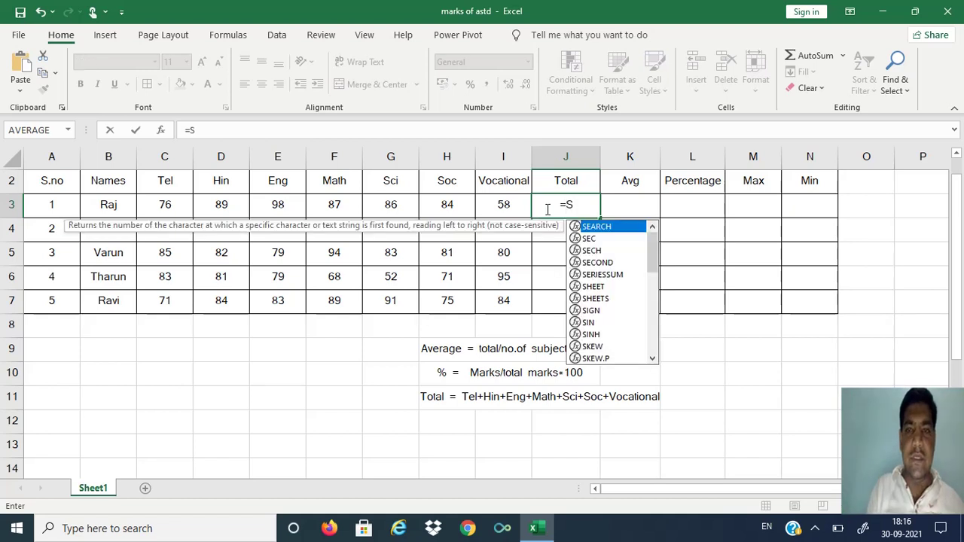
type("um")
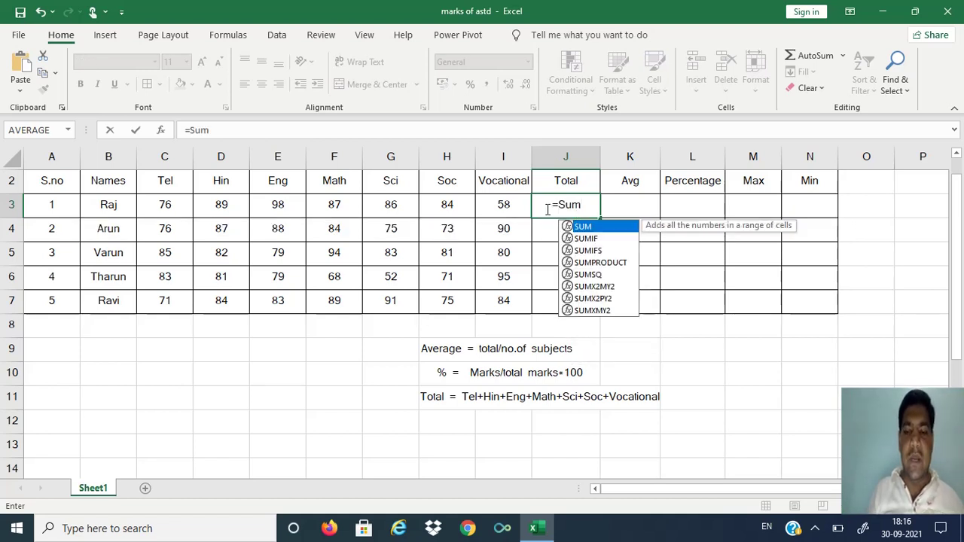
type("(")
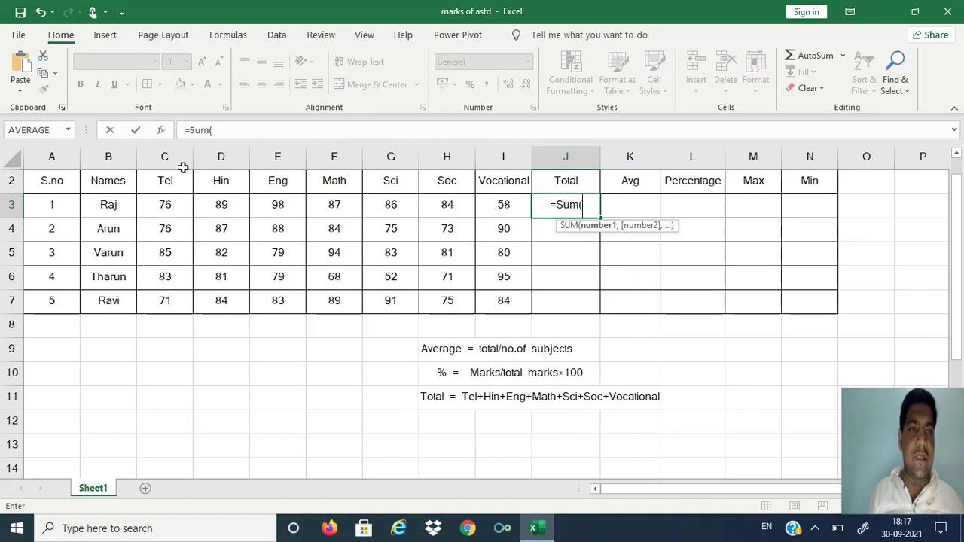
type("c")
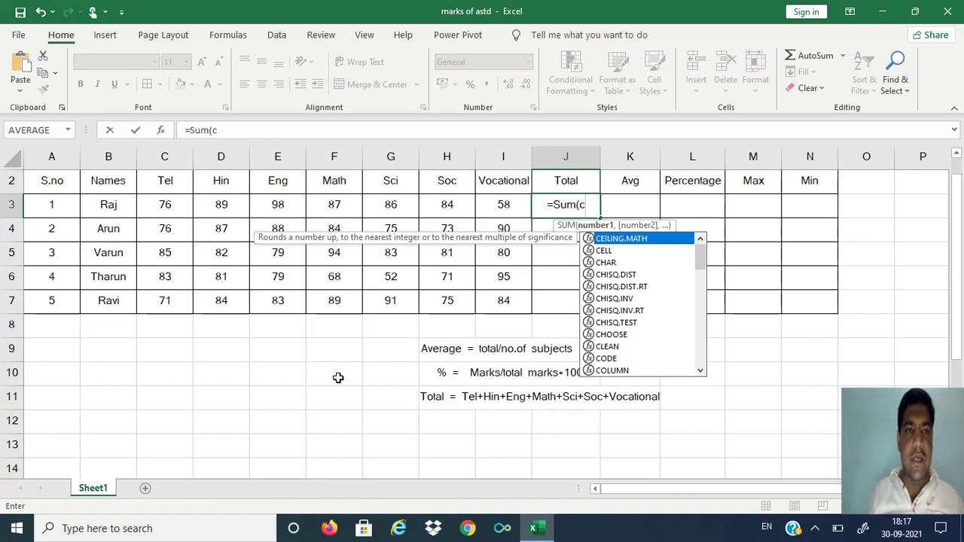
type("3")
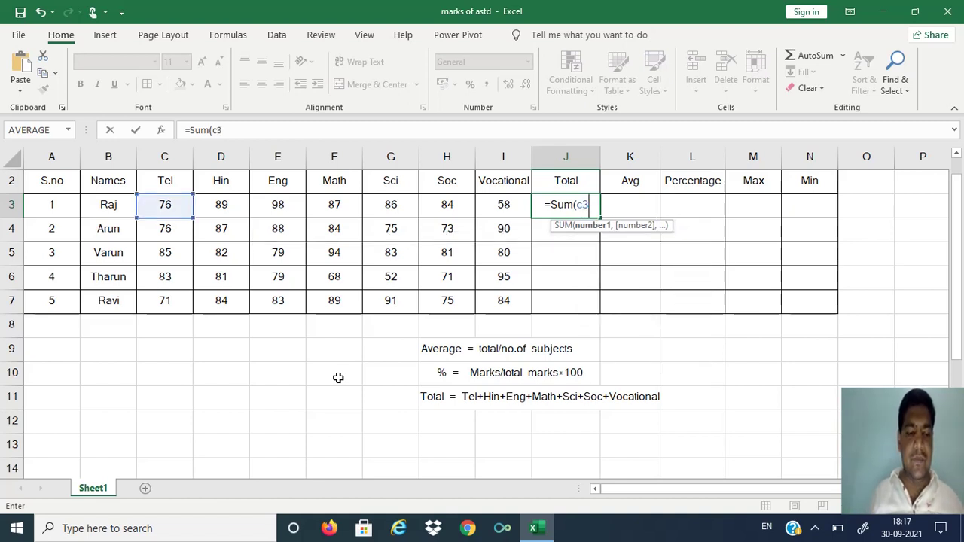
type(":")
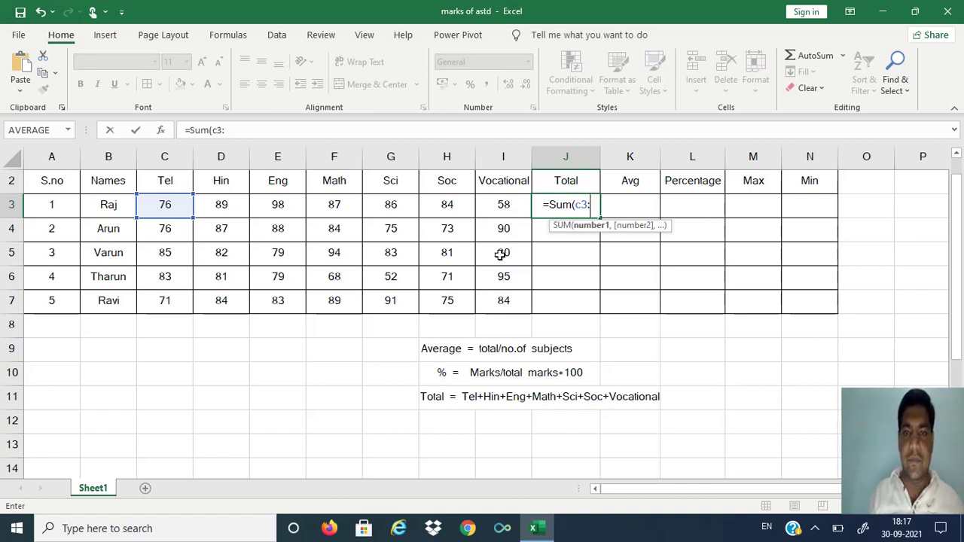
type("i3")
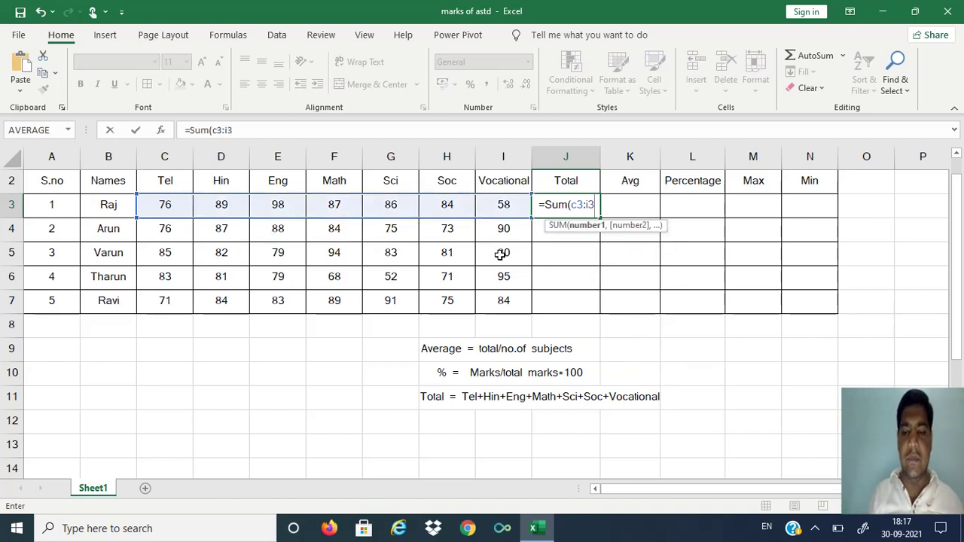
type(")")
key("Return")
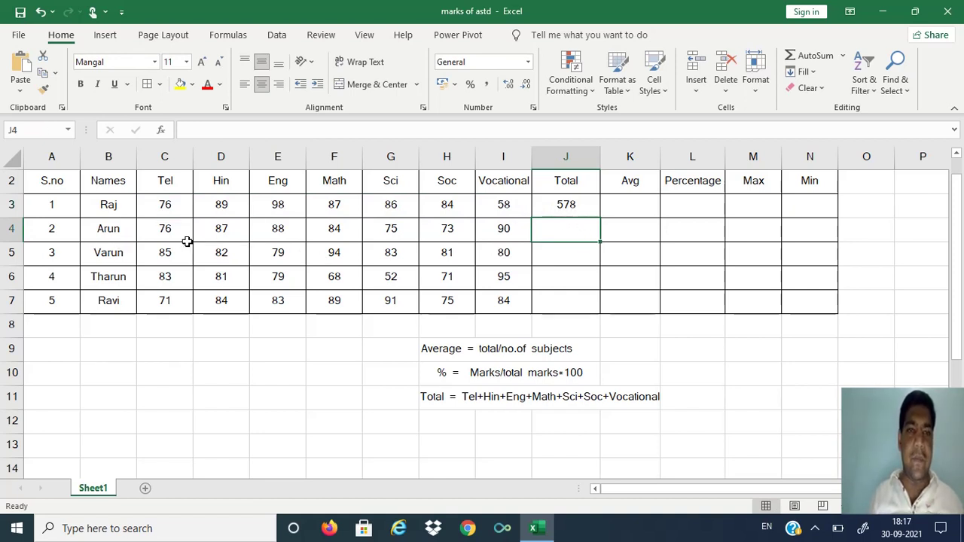
left_click(558, 206)
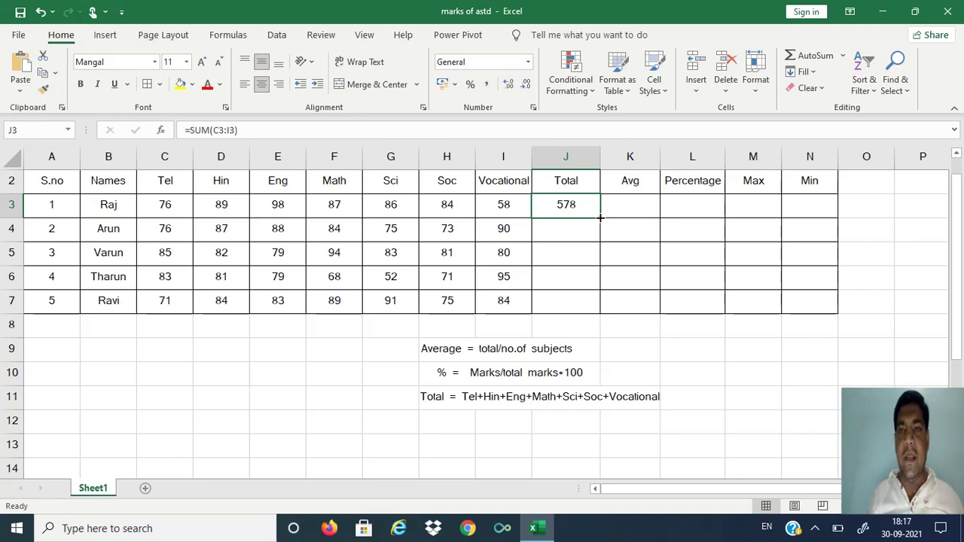
left_click_drag(599, 216, 600, 309)
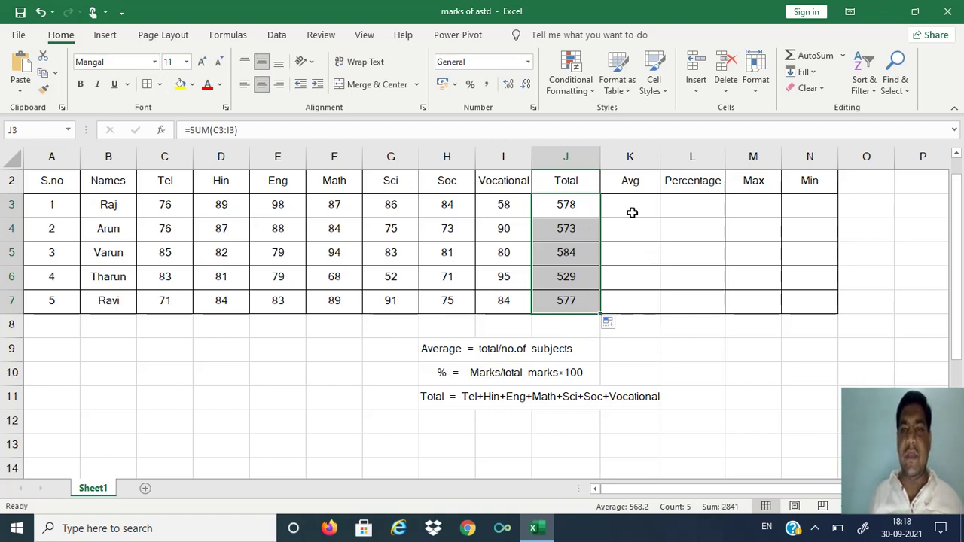
Enter =(J3/7) in the first student's Avg cell K3 and fill the formula down to K7
left_click(630, 187)
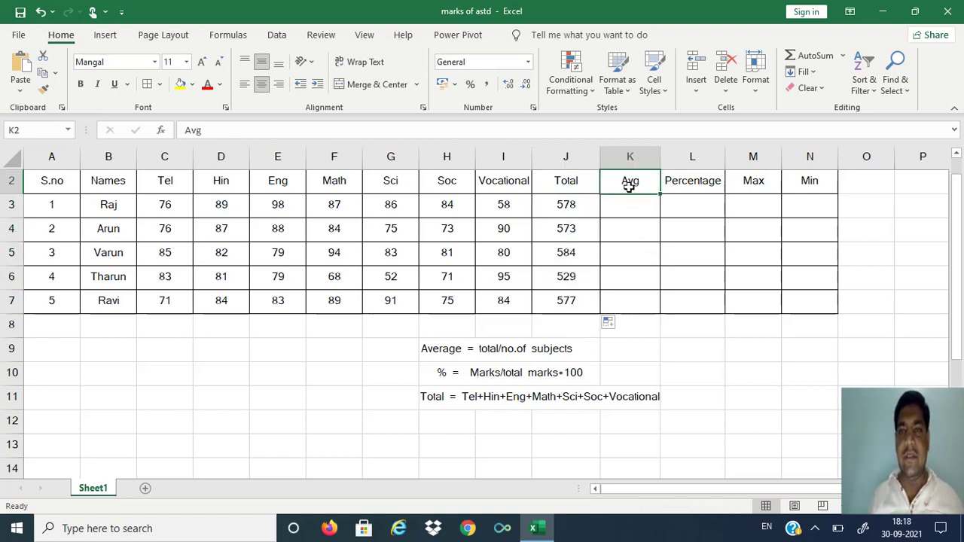
left_click(618, 206)
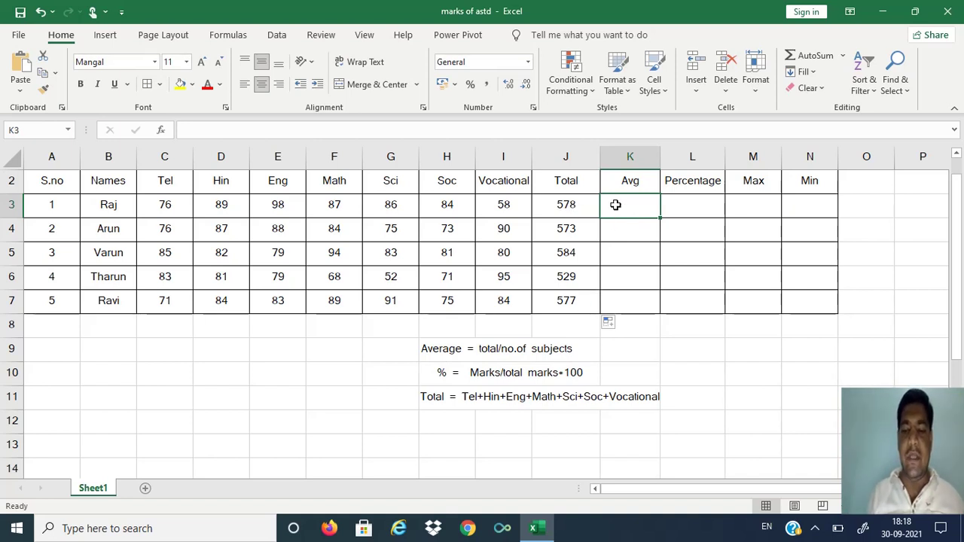
type("=")
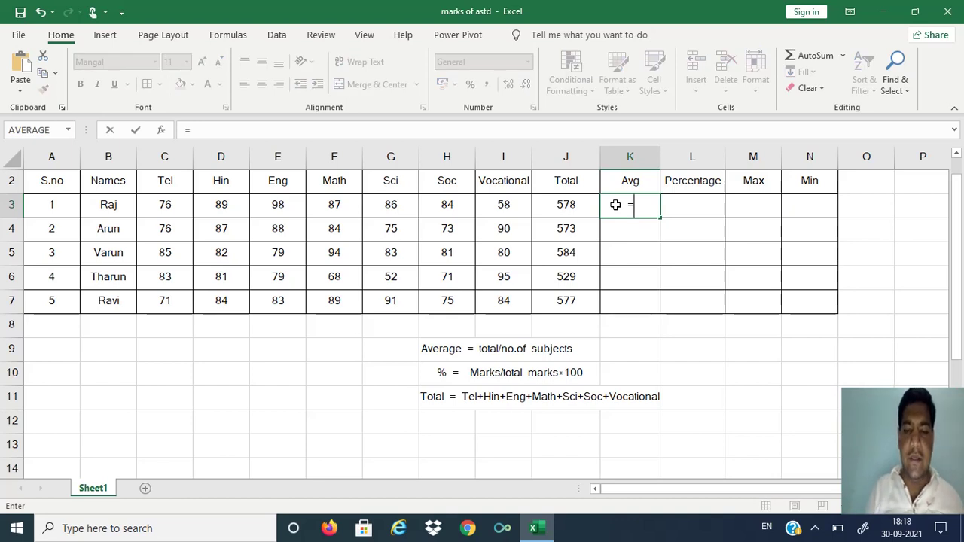
type("(")
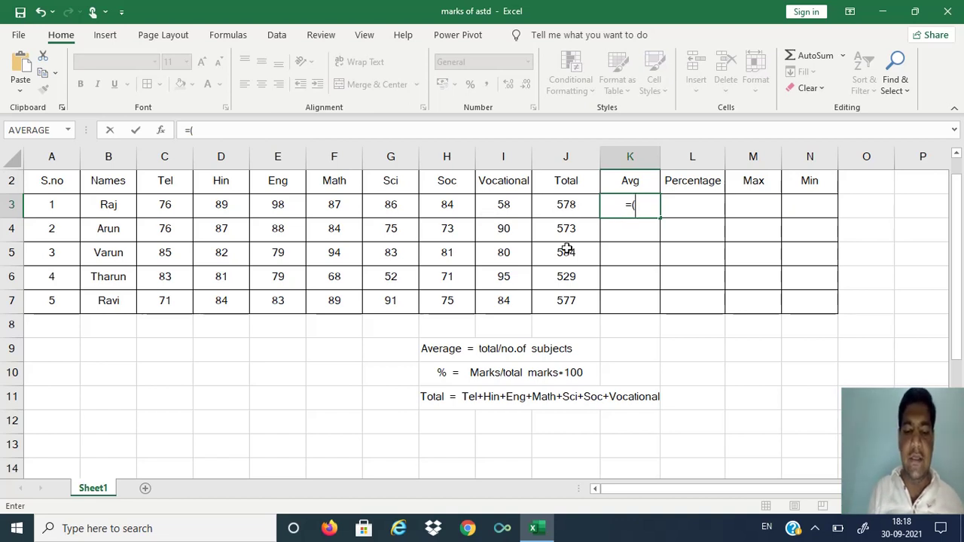
type("3")
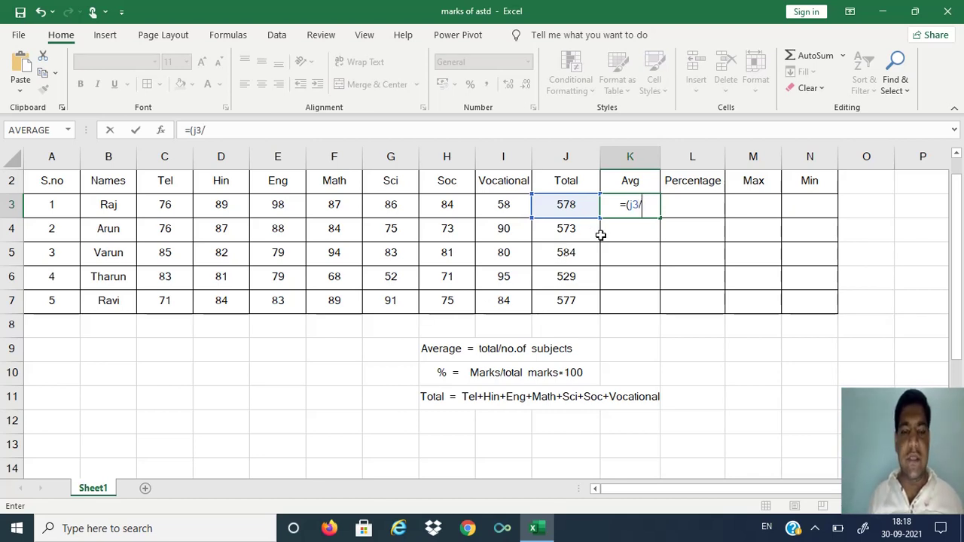
type("/7")
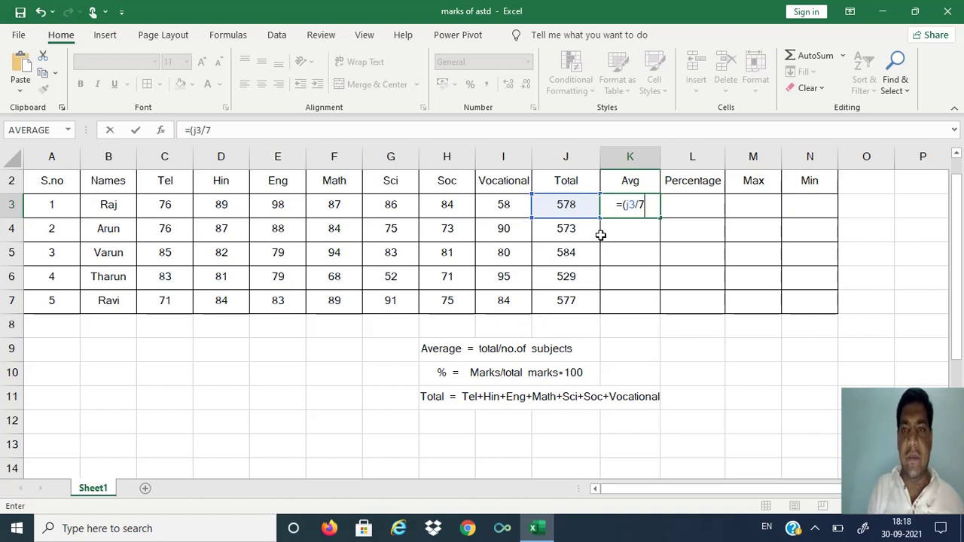
type(")")
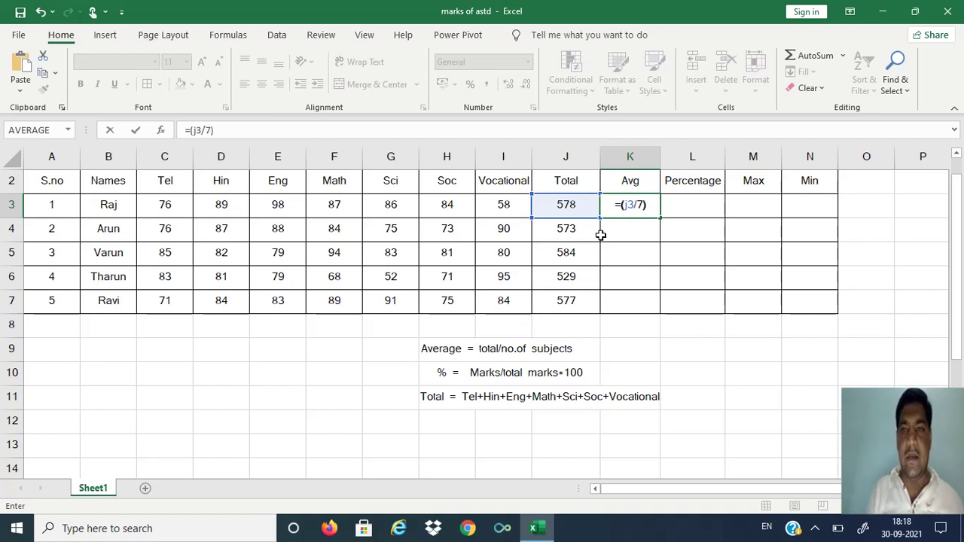
key("Return")
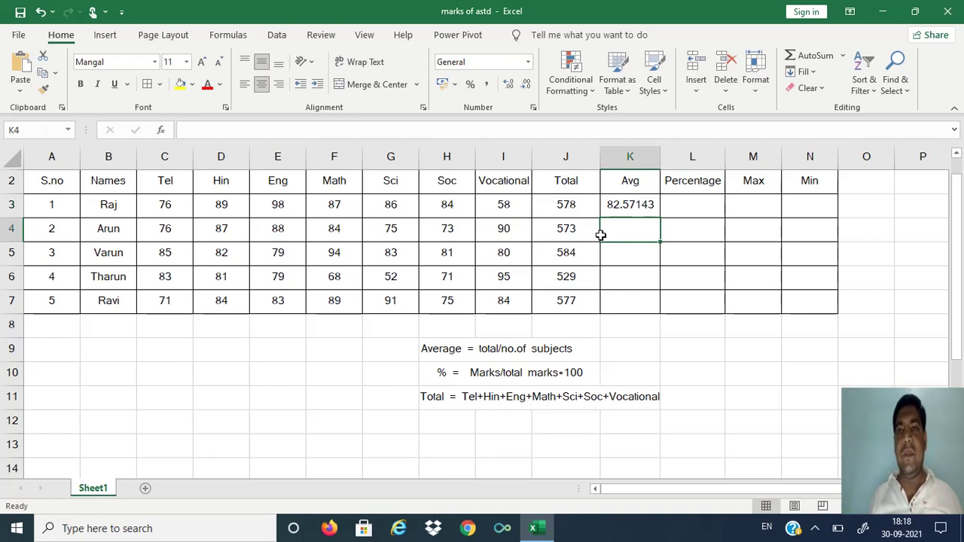
left_click(627, 205)
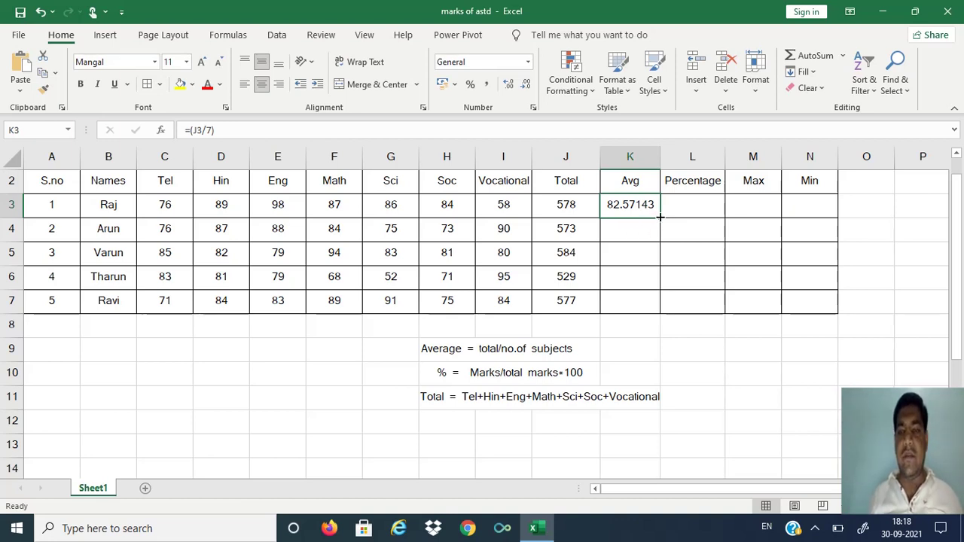
left_click_drag(660, 218, 656, 305)
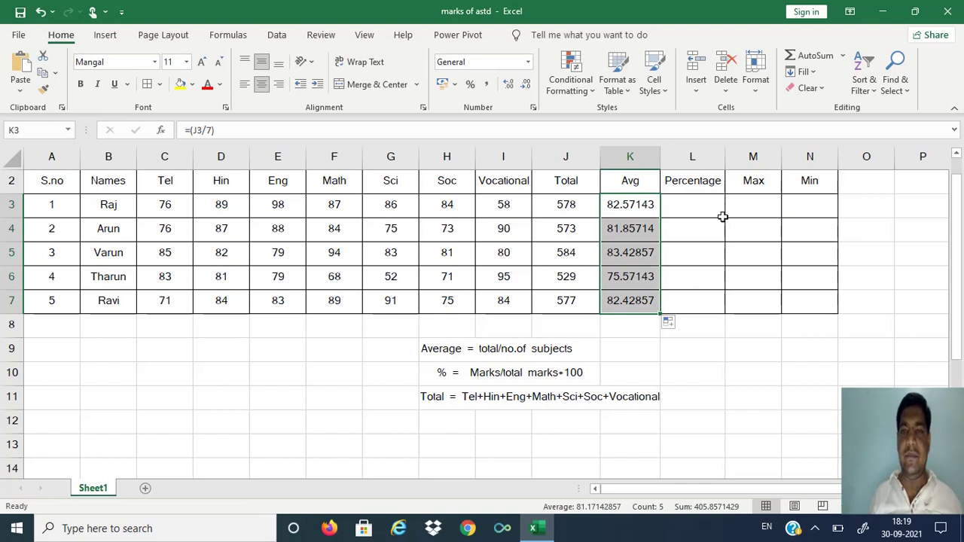
Enter =(J3/700*100) in the first student's Percentage cell L3 and fill the formula down to L7
left_click(687, 203)
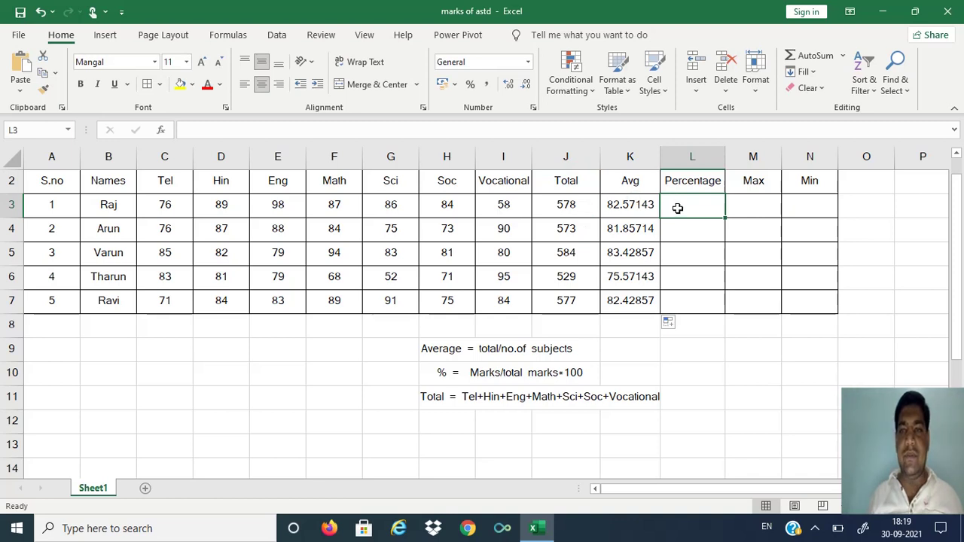
type("=")
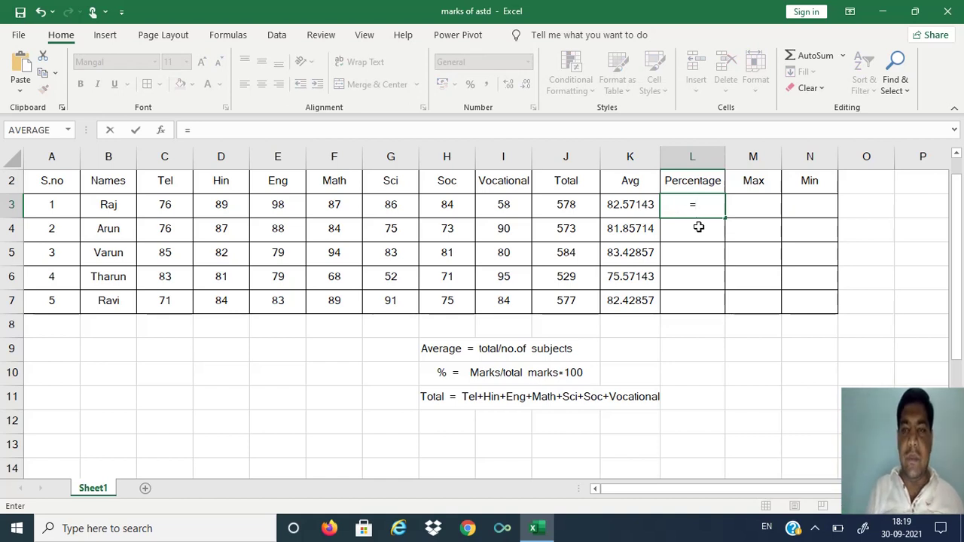
type("(")
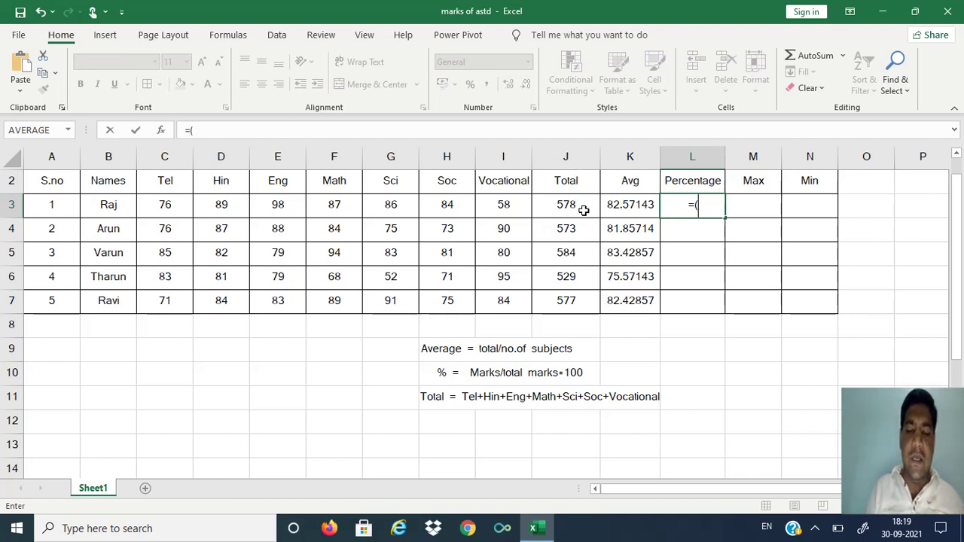
type("j")
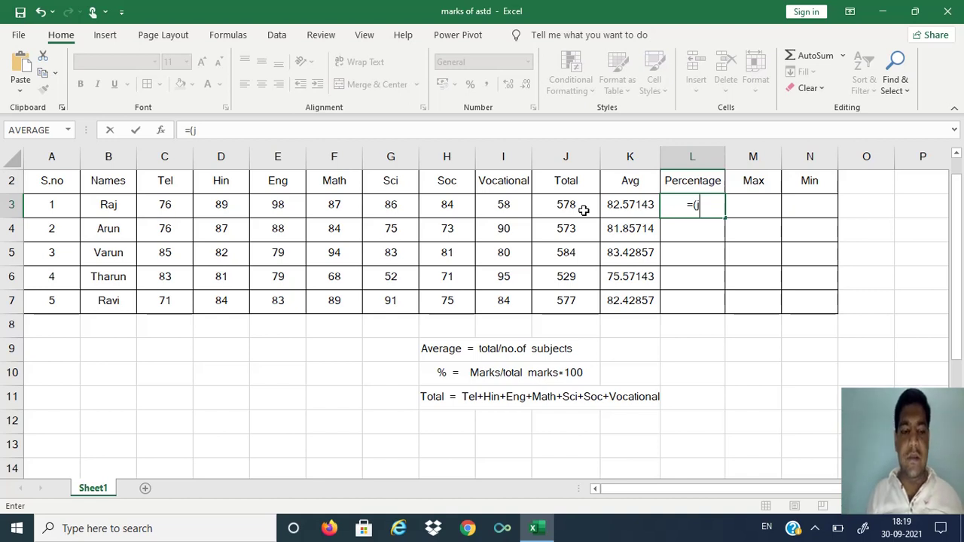
type("3")
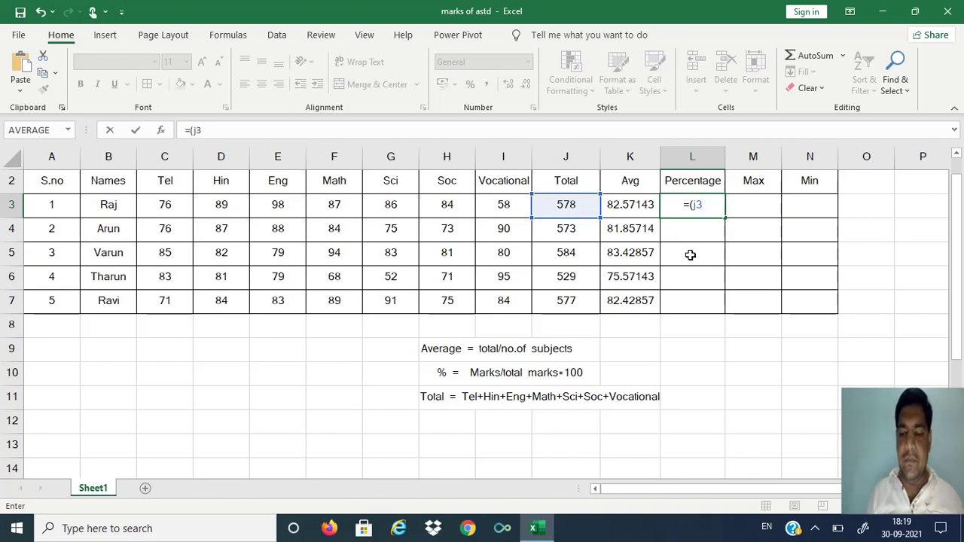
type("/")
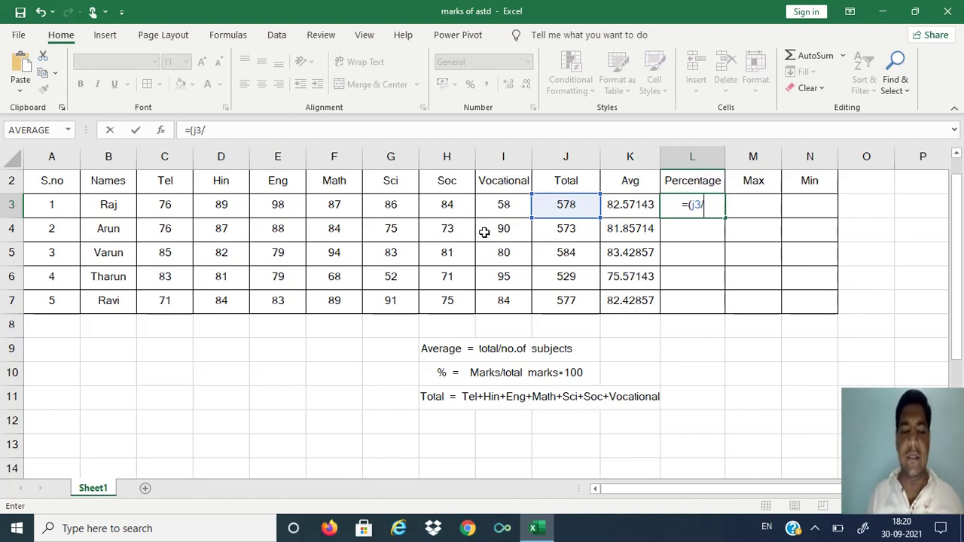
type("700")
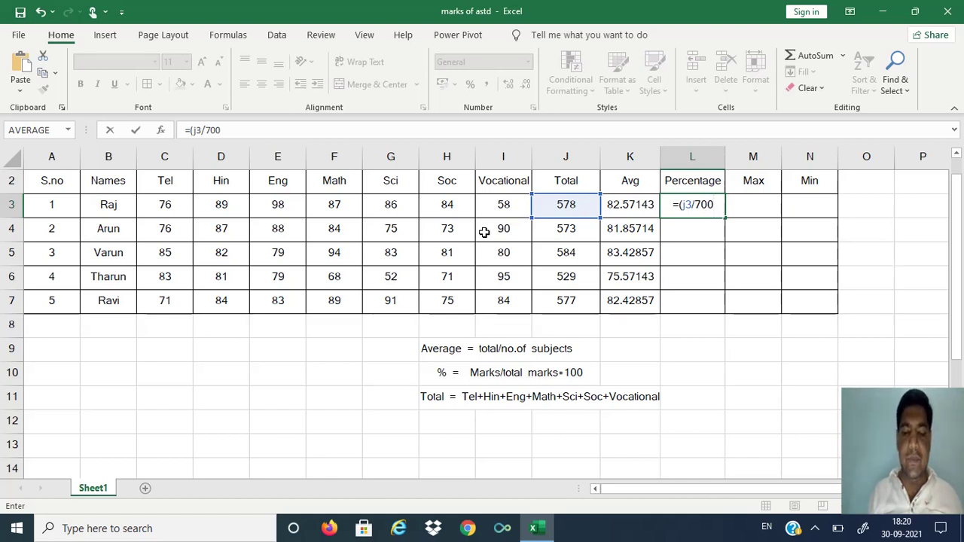
type("*100")
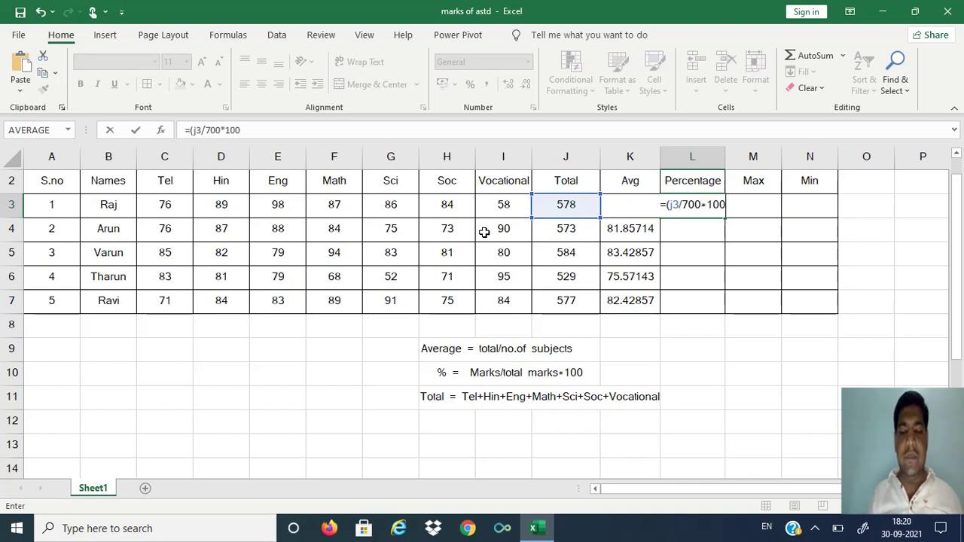
type(")")
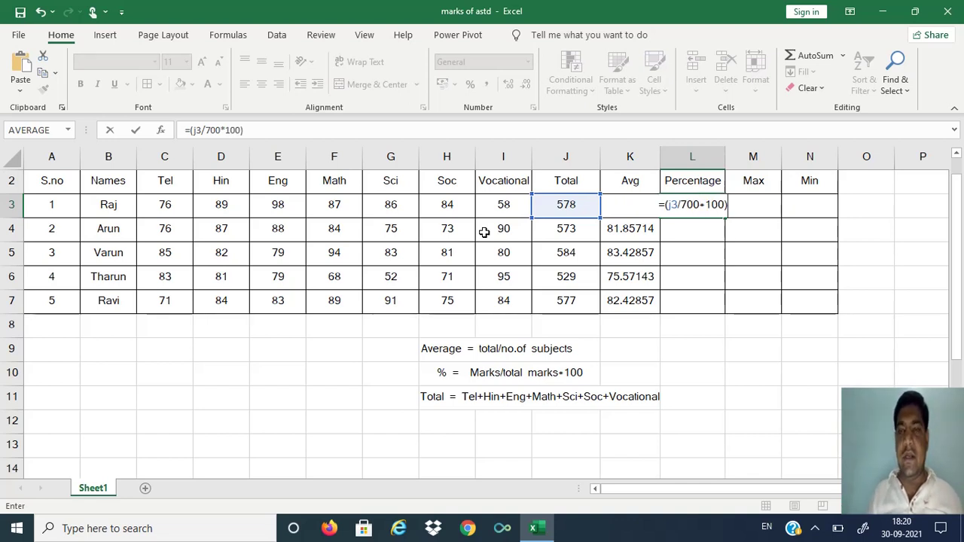
key("Return")
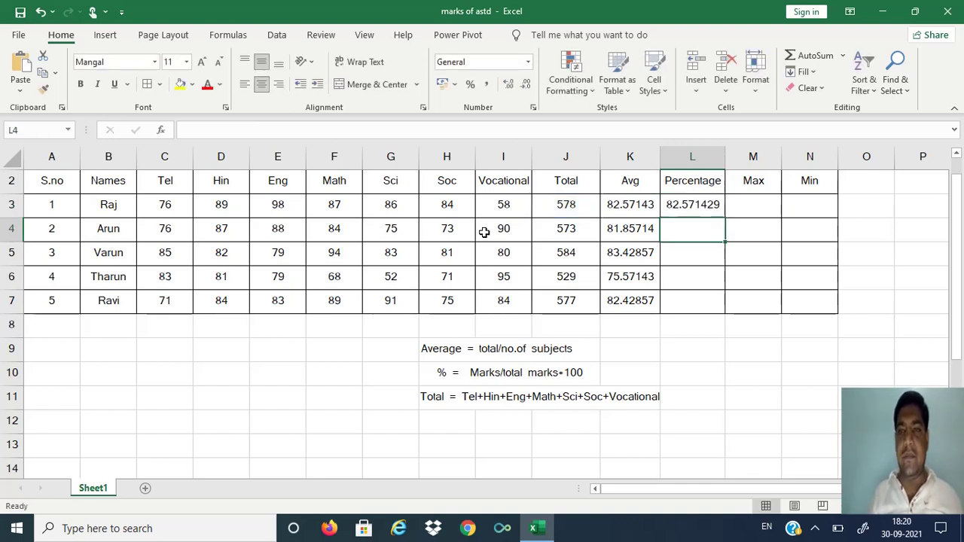
left_click(683, 208)
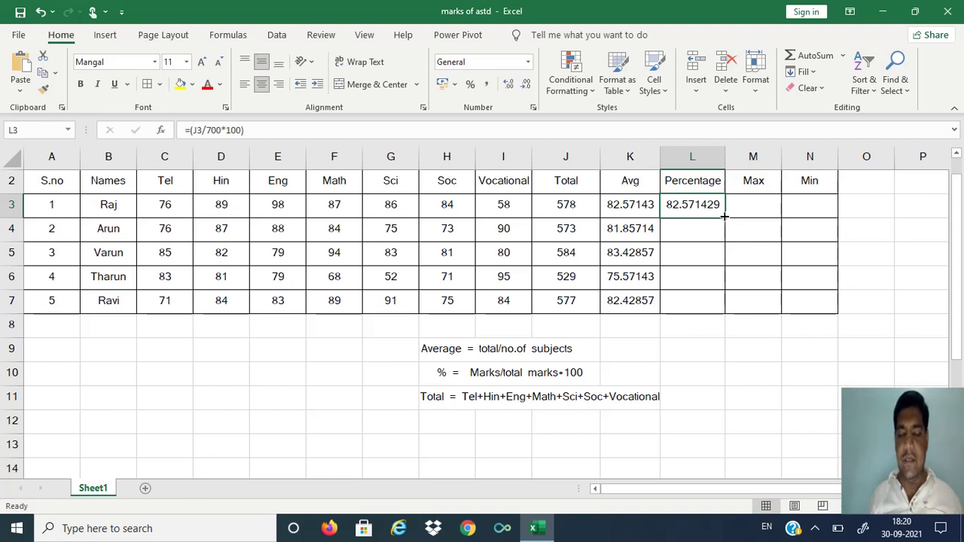
left_click_drag(724, 216, 724, 307)
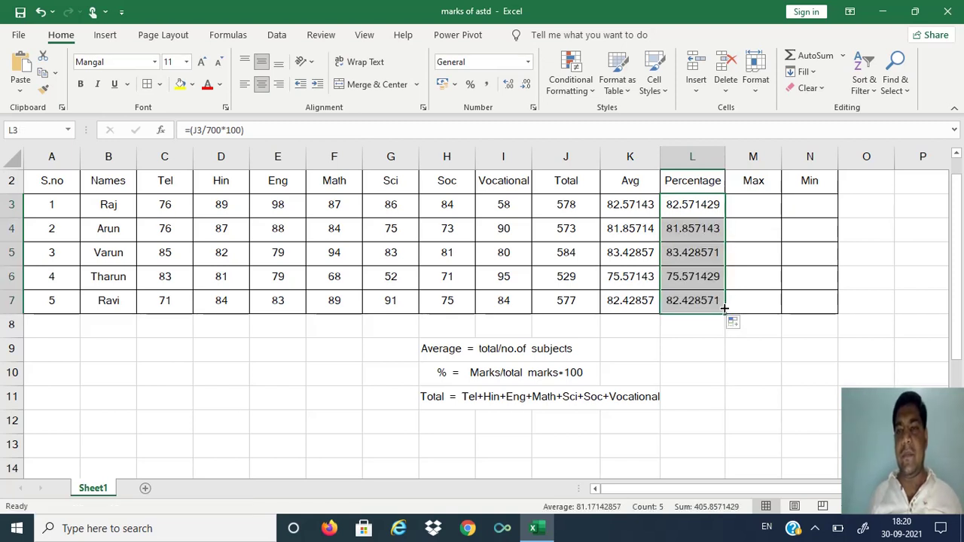
Enter =MAX(C3:I3) in the first student's Max cell M3 and fill the formula down to M7
left_click(751, 210)
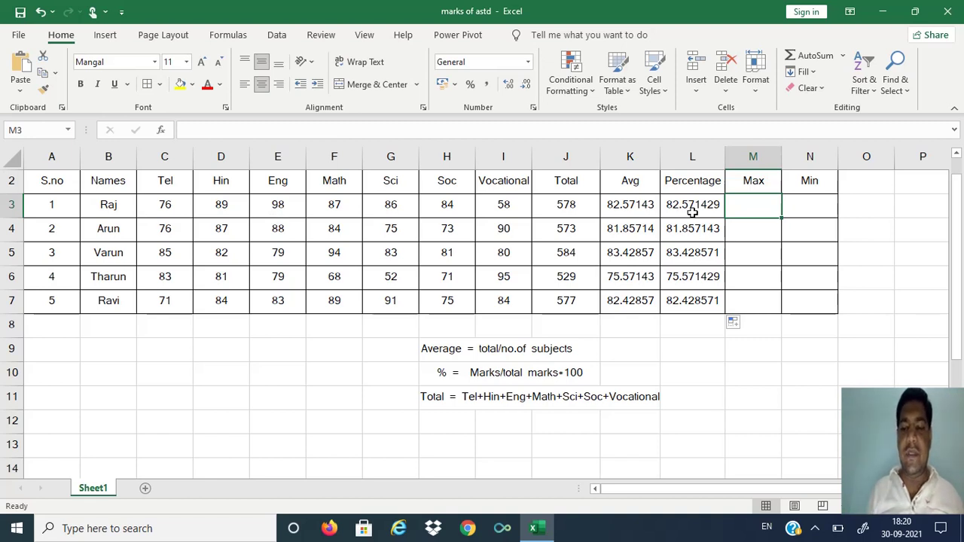
type("=")
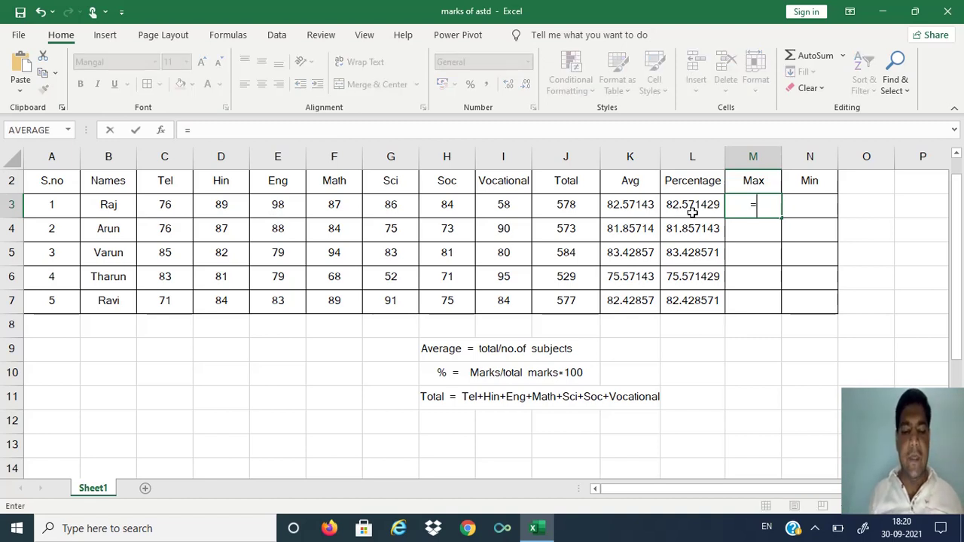
type("Ma")
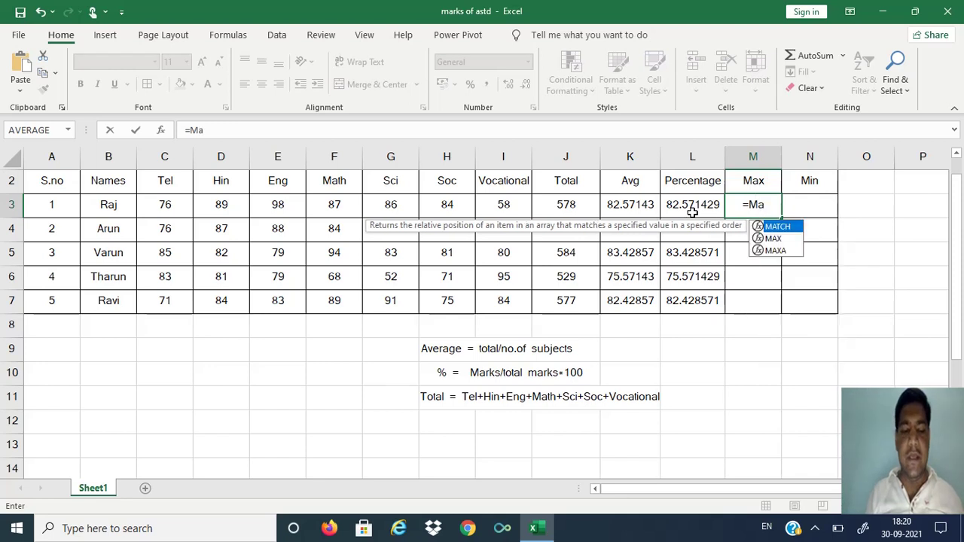
type("x(")
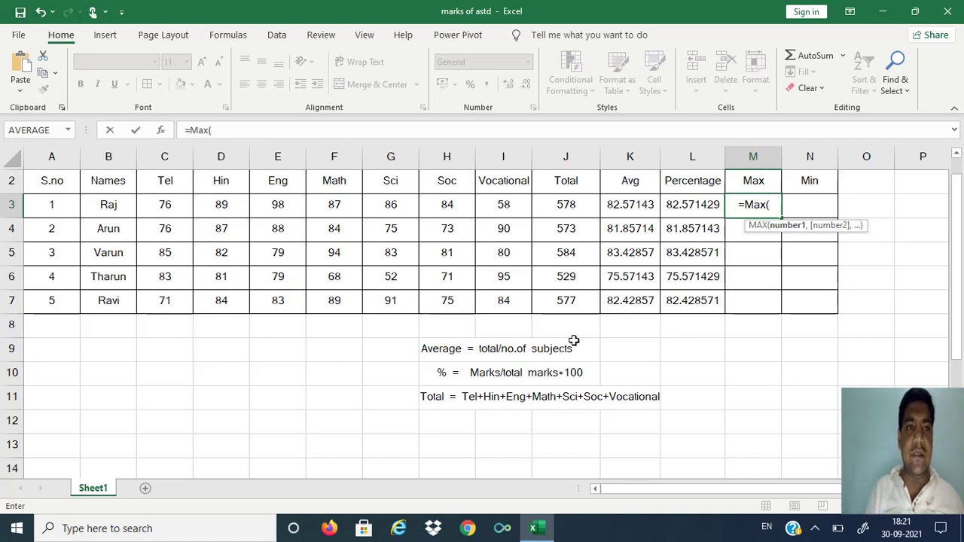
type("c")
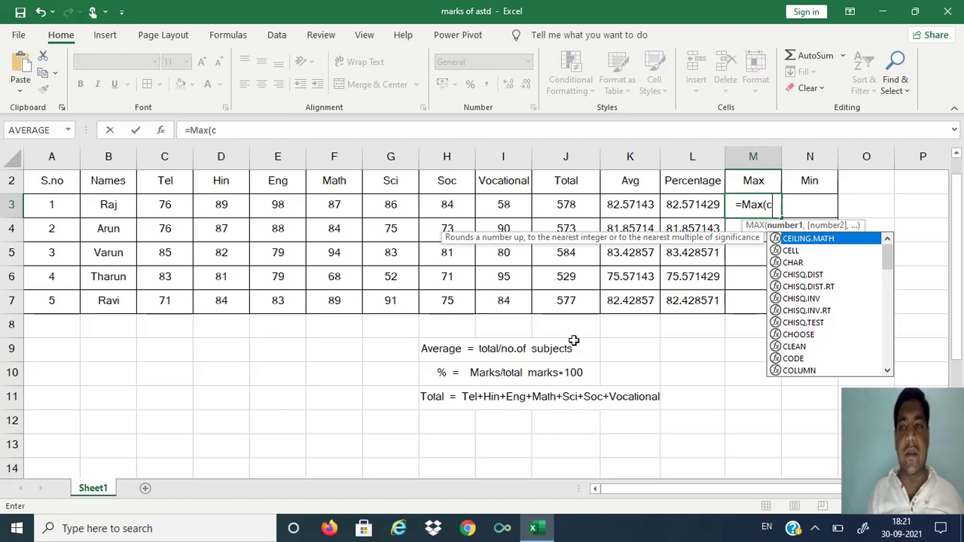
type("3")
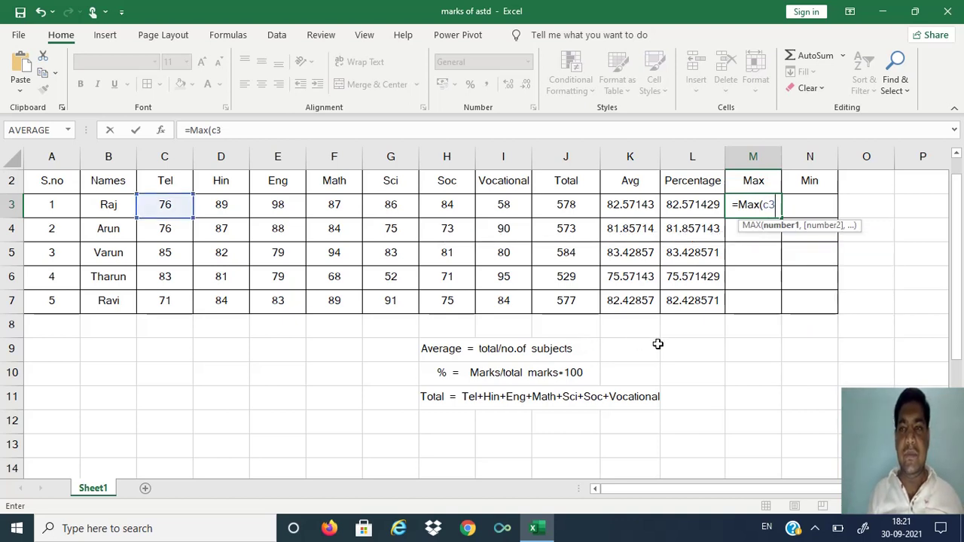
type(":")
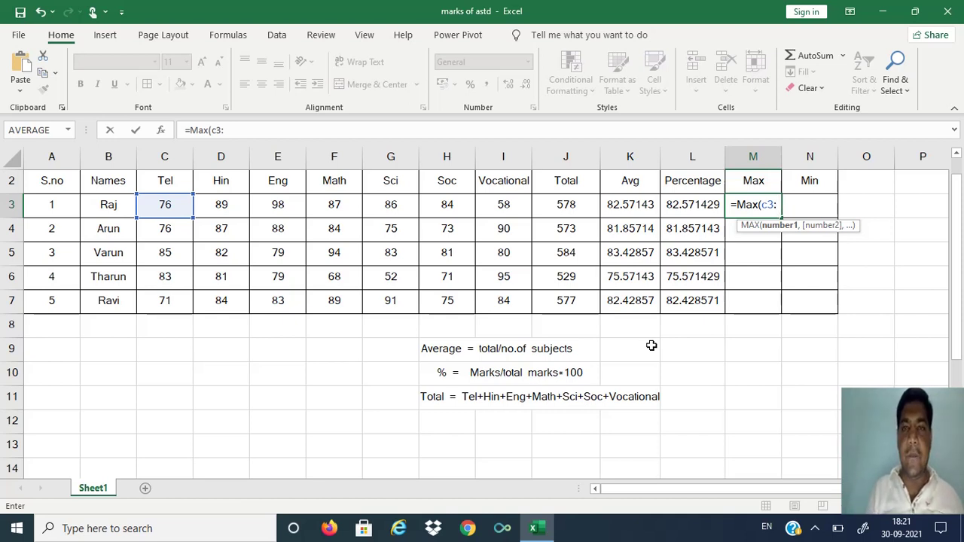
type("i")
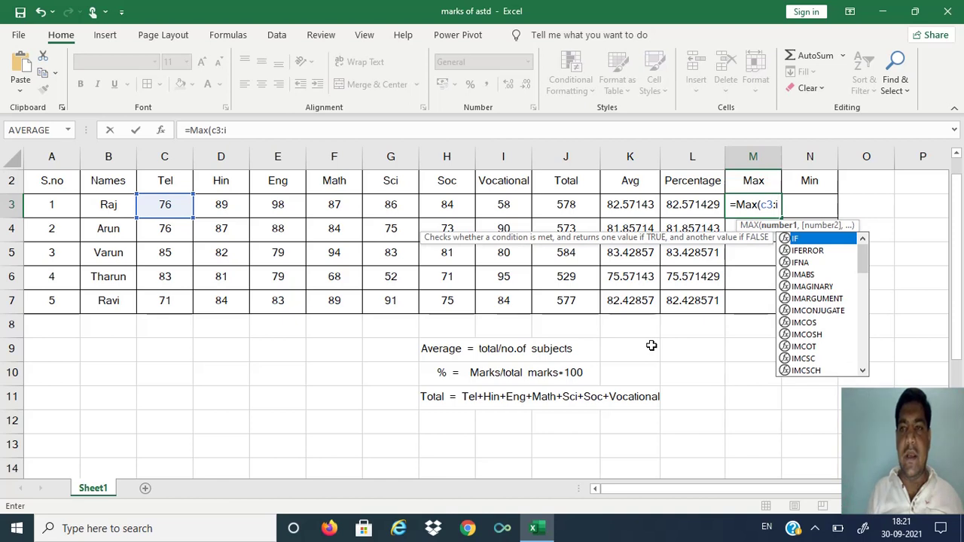
type("3")
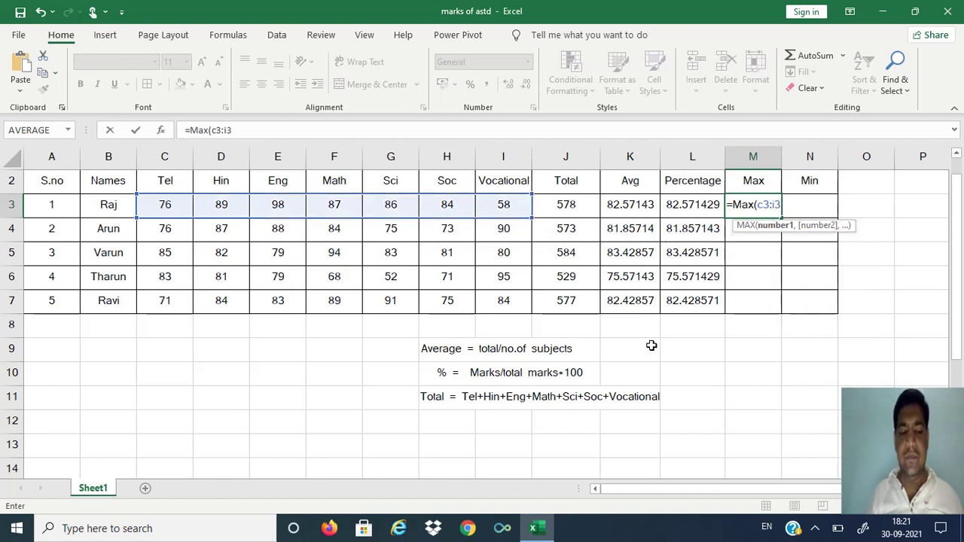
type(")")
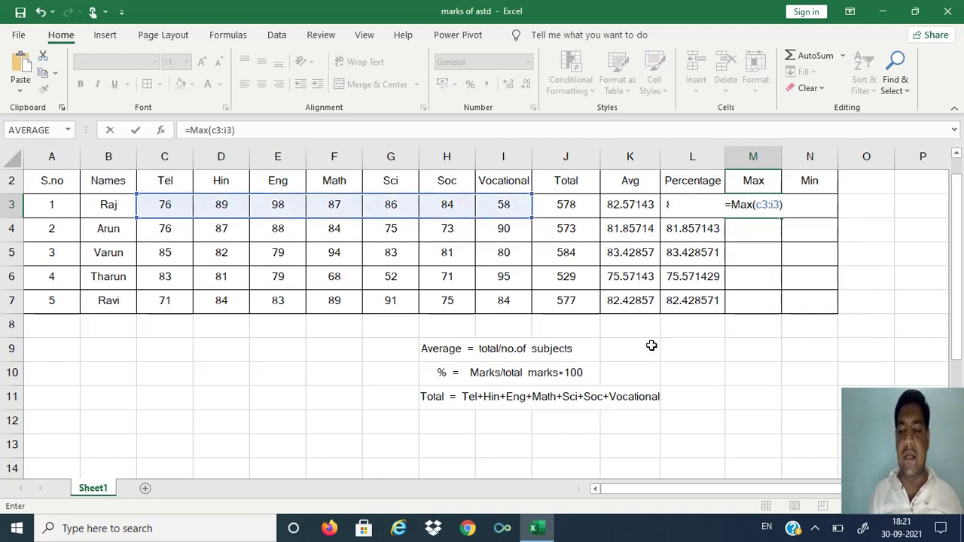
key("Return")
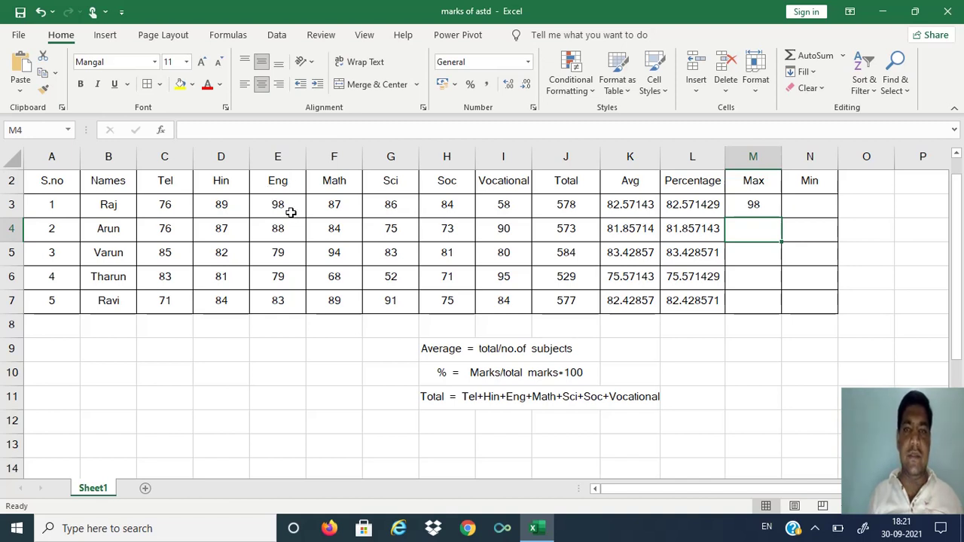
left_click(752, 206)
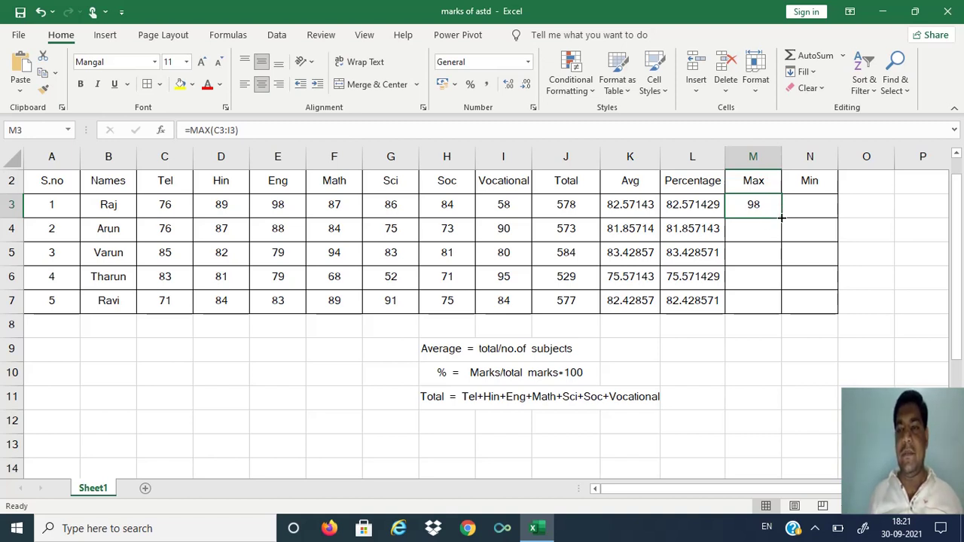
left_click_drag(782, 218, 779, 318)
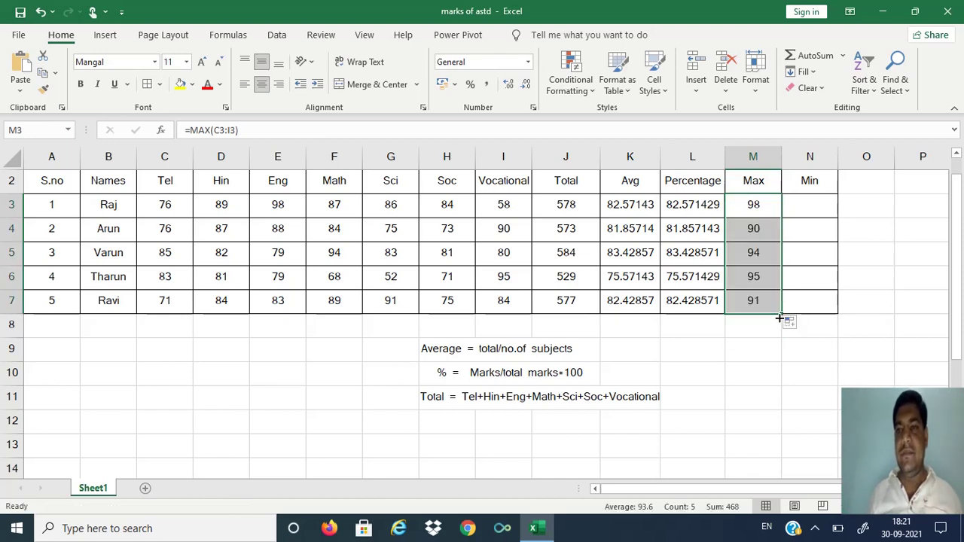
Enter =MIN(C3:I3) in the first student's Min cell N3 and fill the formula down to N7
left_click(796, 203)
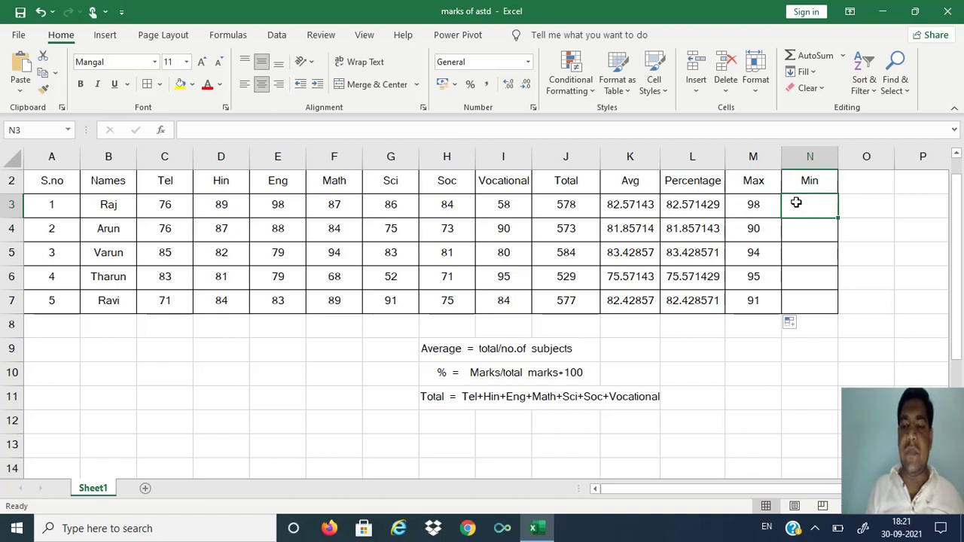
type("=")
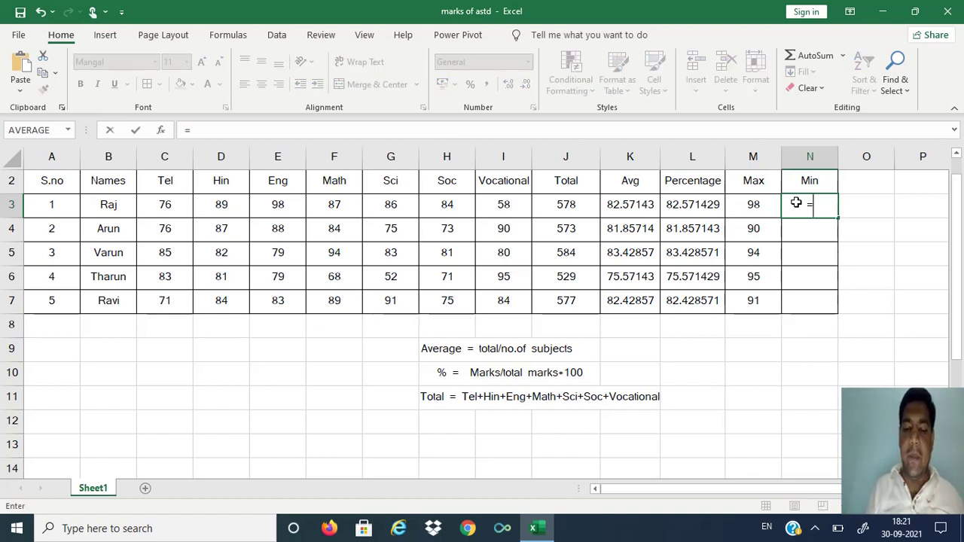
type("Min")
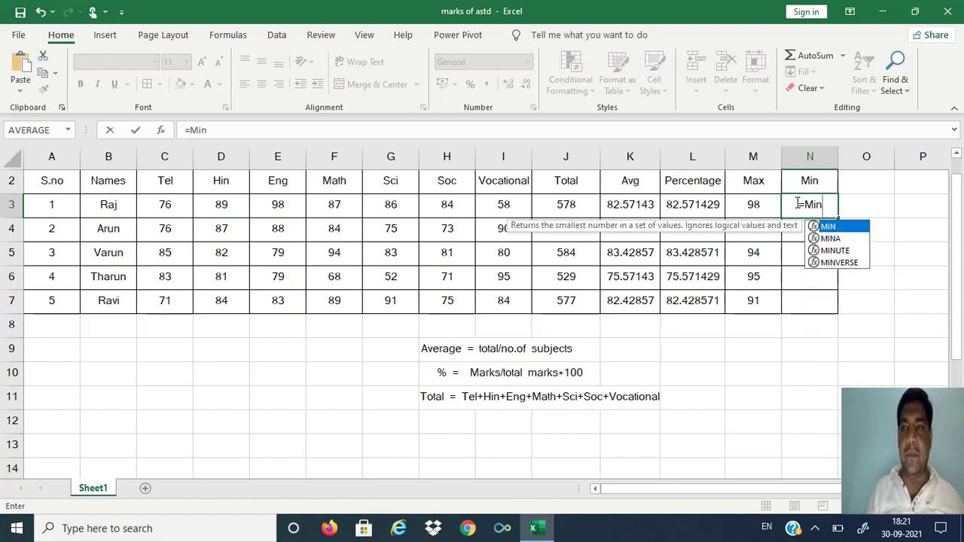
type("(")
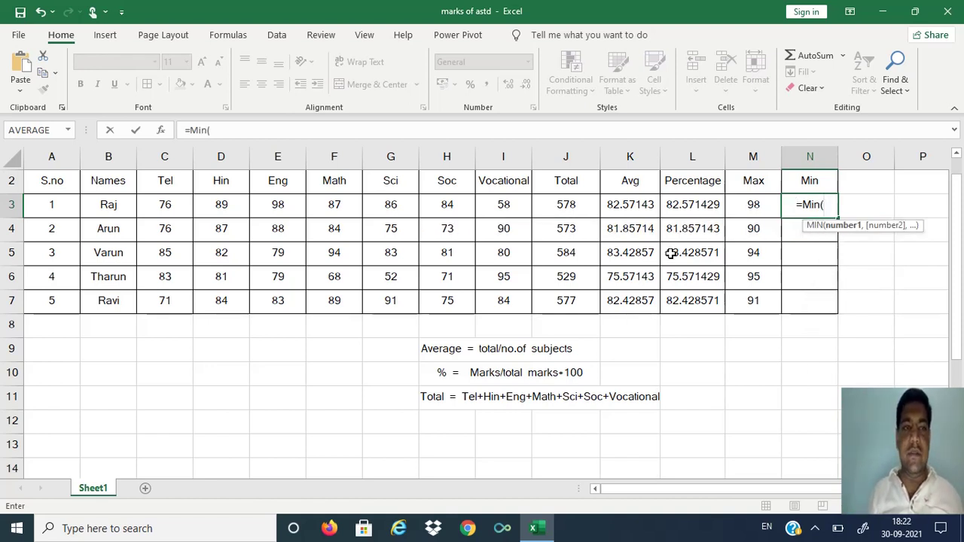
type("c")
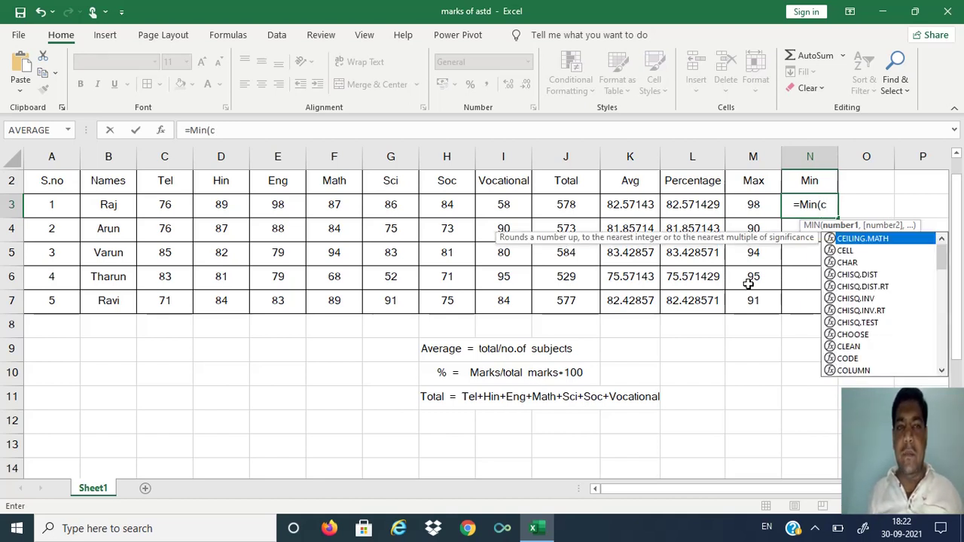
type("3")
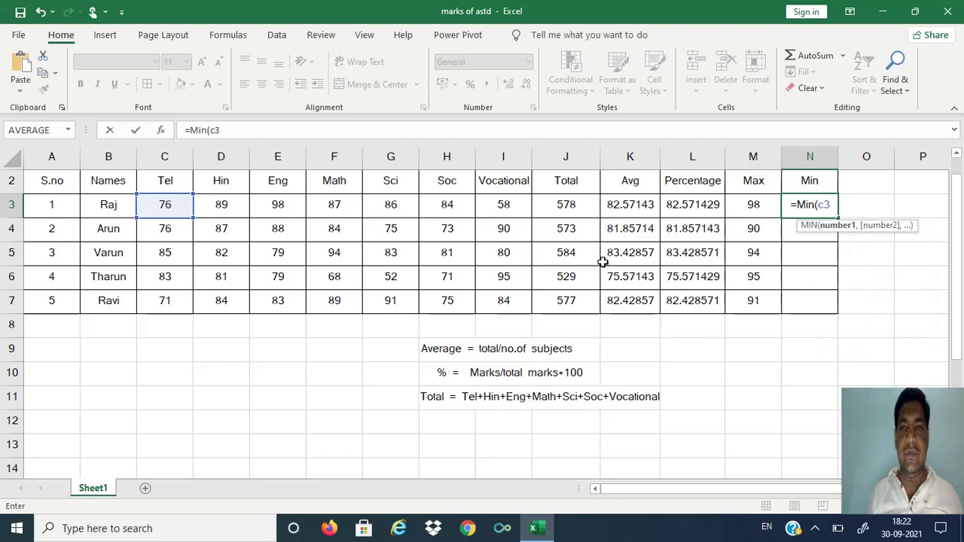
type(":")
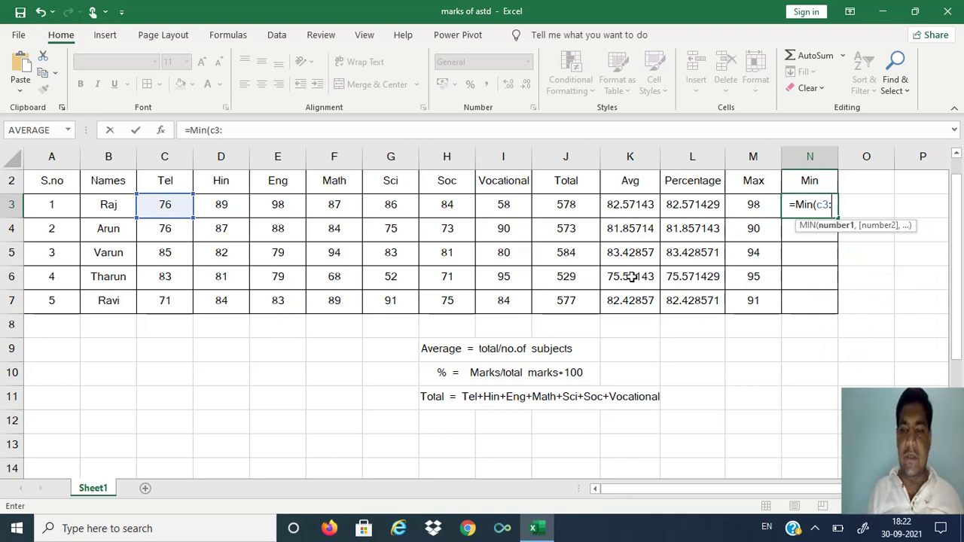
type("i")
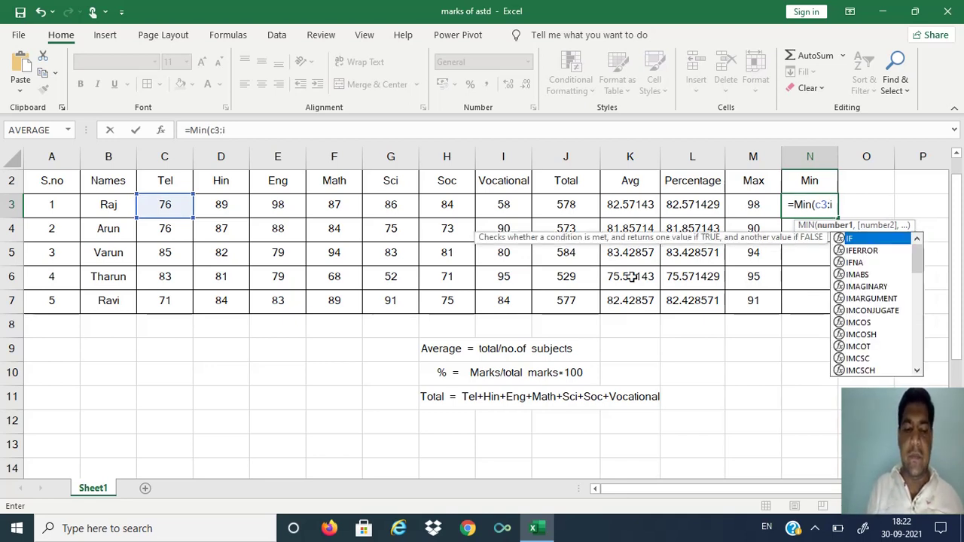
type("3")
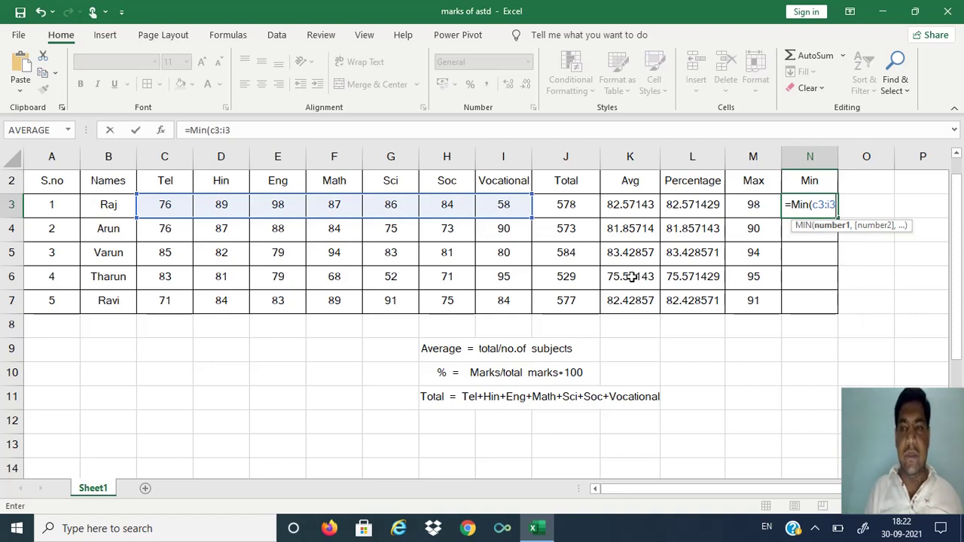
type(")")
key("Return")
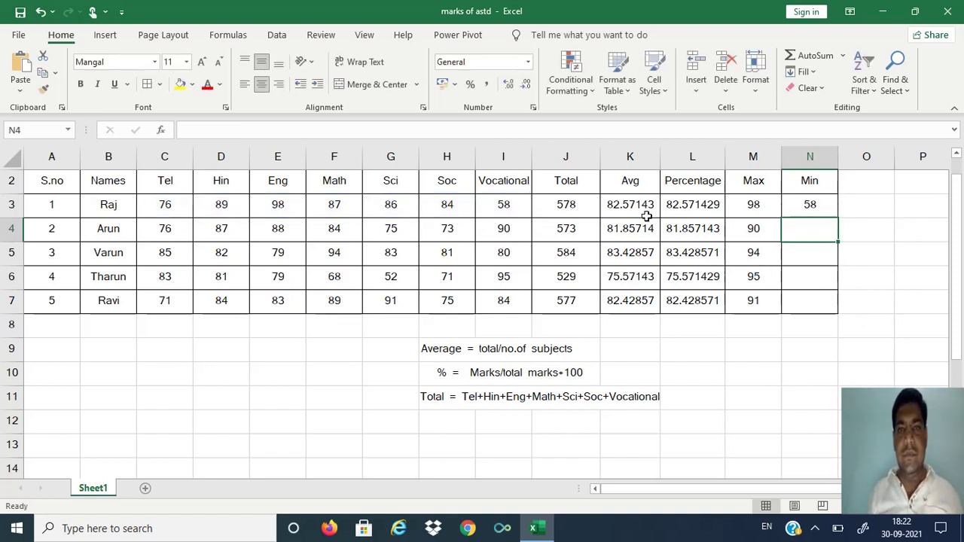
left_click(806, 204)
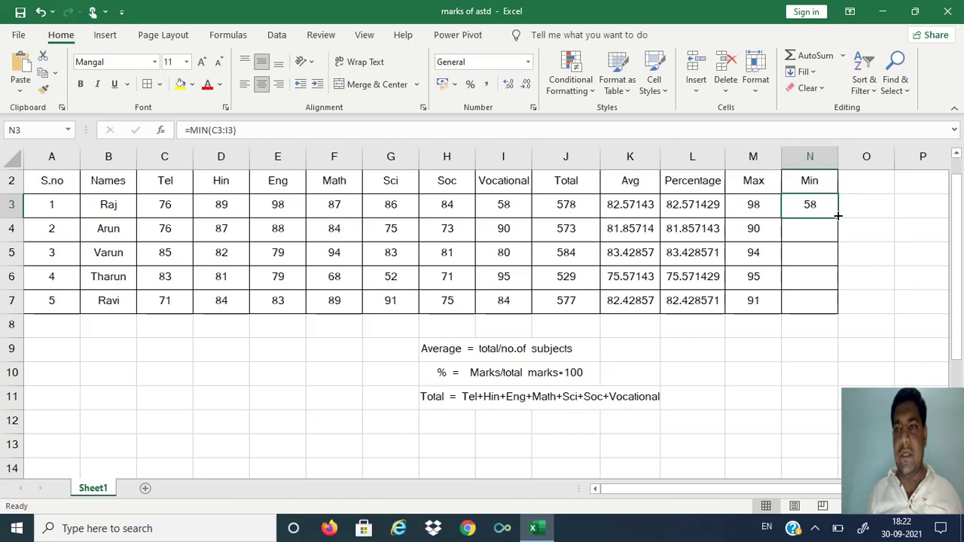
left_click_drag(838, 216, 837, 311)
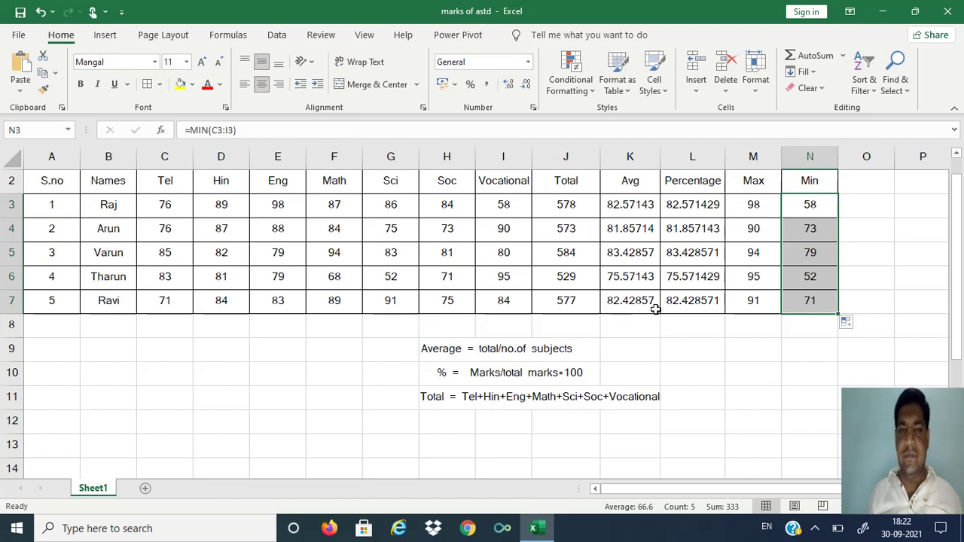